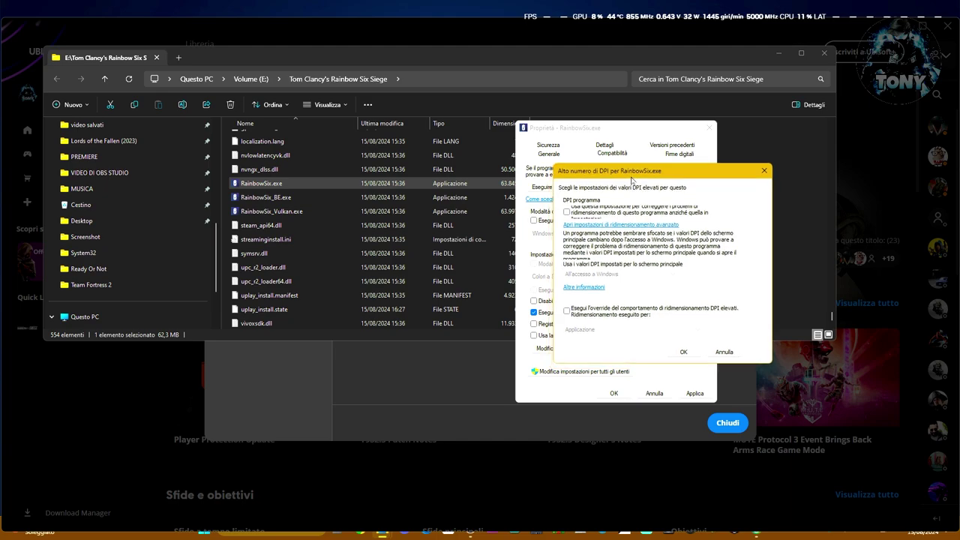
Enable both high-DPI options for RainbowSix.exe, set the scaling override to Sistema (avanzato), and apply the compatibility changes.
{"action": "left_click", "coordinate": [567, 213]}
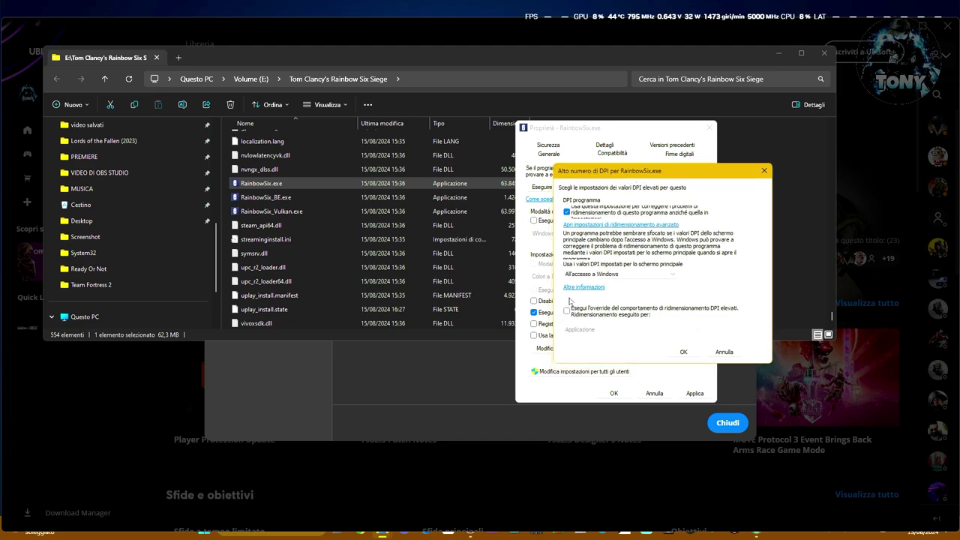
{"action": "left_click", "coordinate": [567, 311]}
{"action": "left_click", "coordinate": [638, 329]}
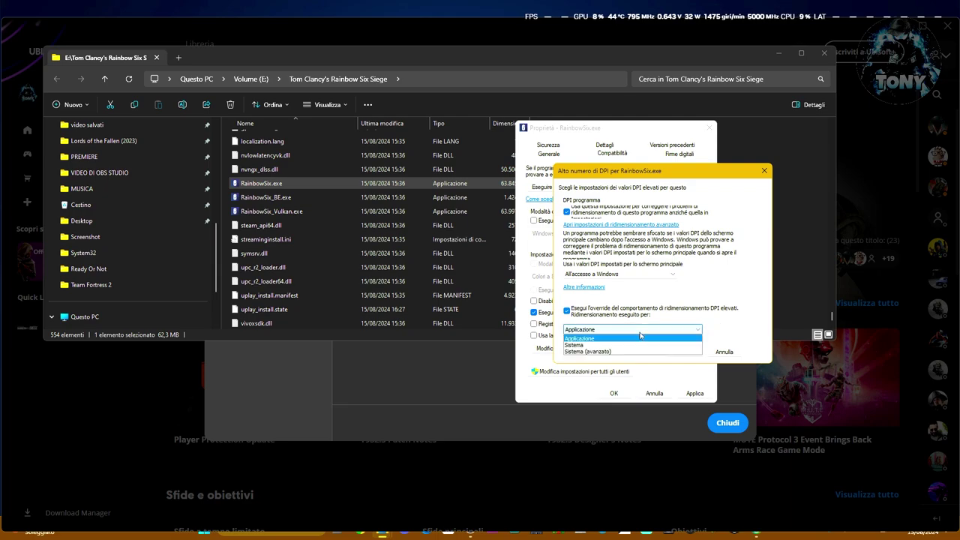
{"action": "left_click", "coordinate": [593, 351]}
{"action": "left_click", "coordinate": [682, 351]}
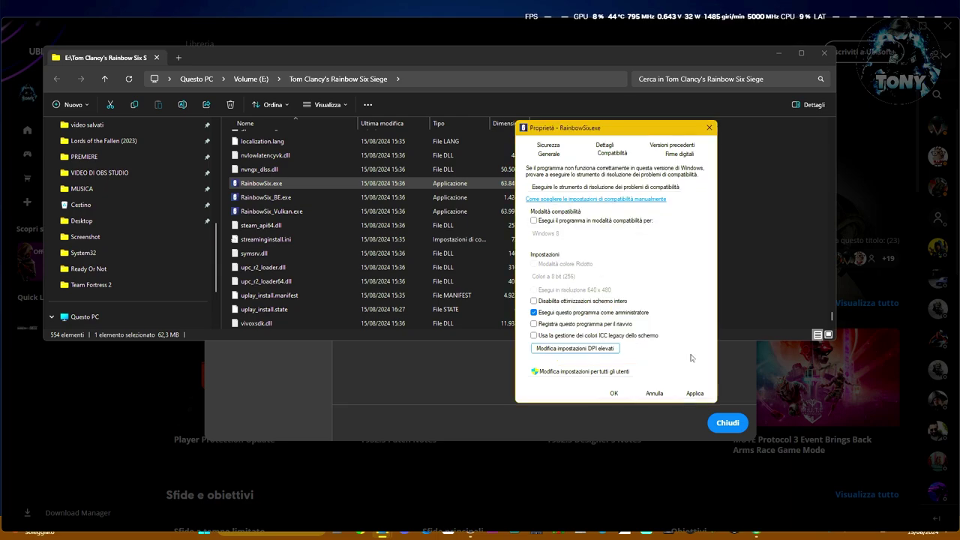
{"action": "left_click", "coordinate": [691, 393]}
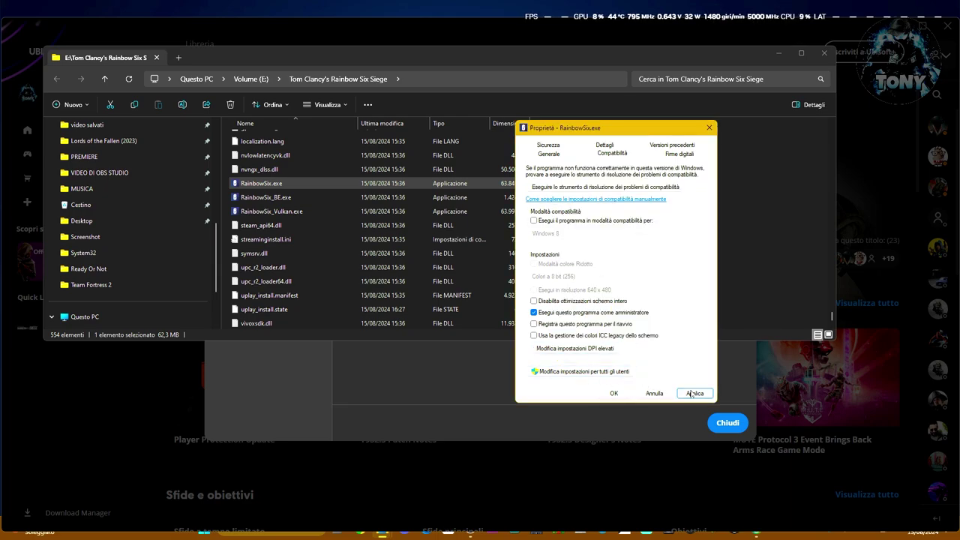
Install the certificate from RainbowSix.exe's UBISOFT ENTERTAINMENT digital signature for the current user, with the certificate store selected automatically.
{"action": "left_click", "coordinate": [679, 154]}
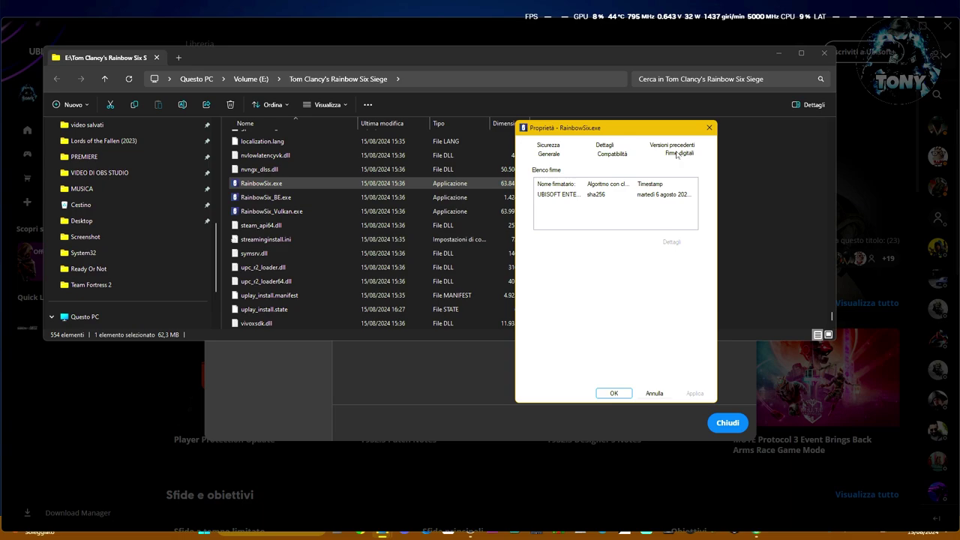
{"action": "double_click", "coordinate": [599, 197]}
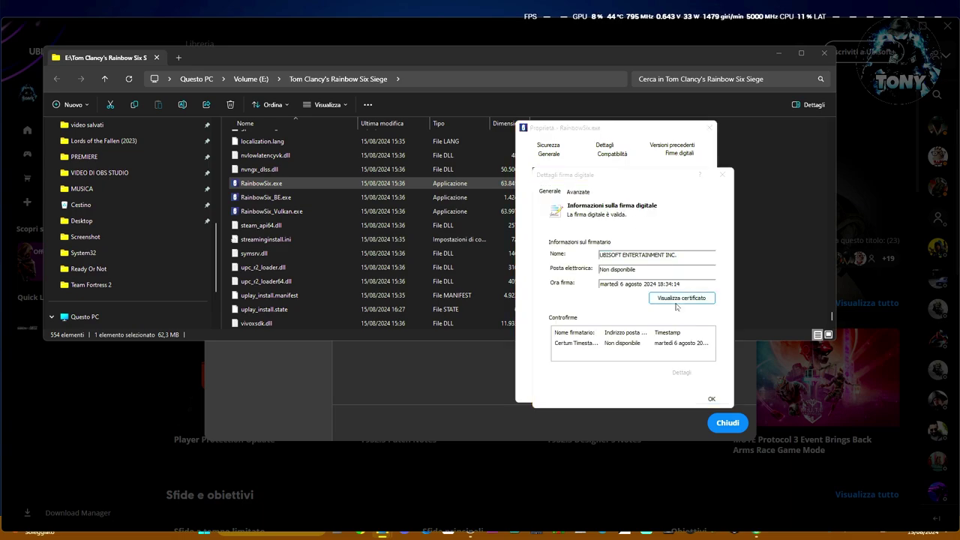
{"action": "left_click", "coordinate": [675, 298]}
{"action": "left_click", "coordinate": [633, 410]}
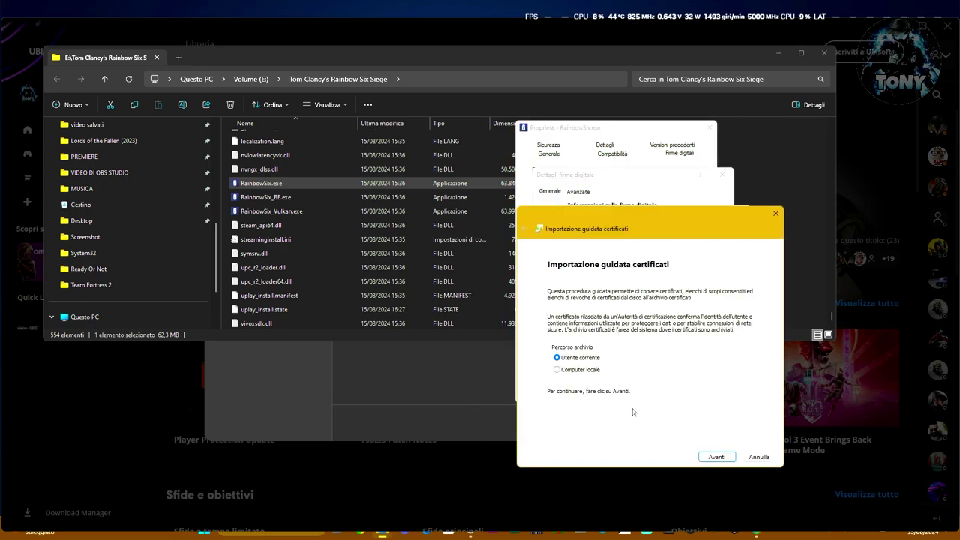
{"action": "left_click", "coordinate": [715, 457]}
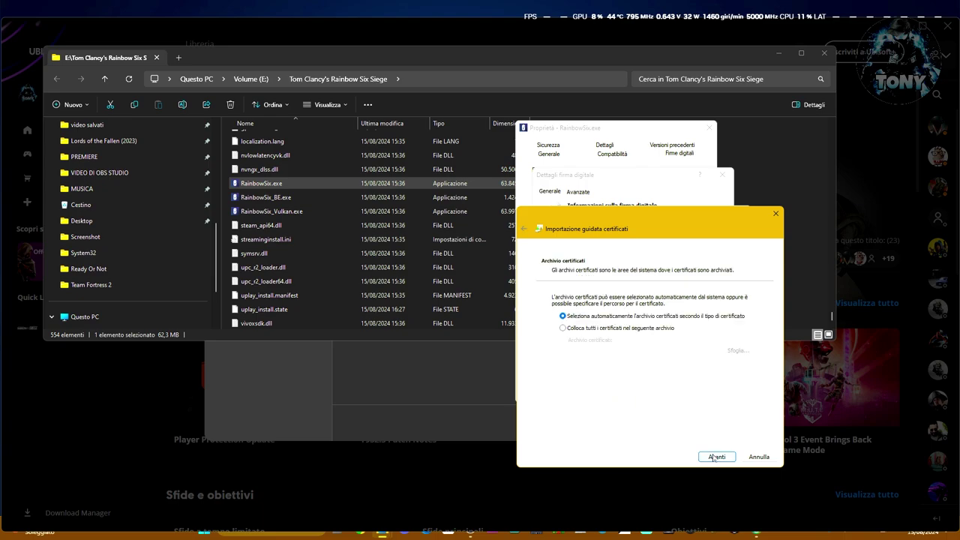
{"action": "left_click", "coordinate": [716, 457]}
{"action": "left_click", "coordinate": [715, 457]}
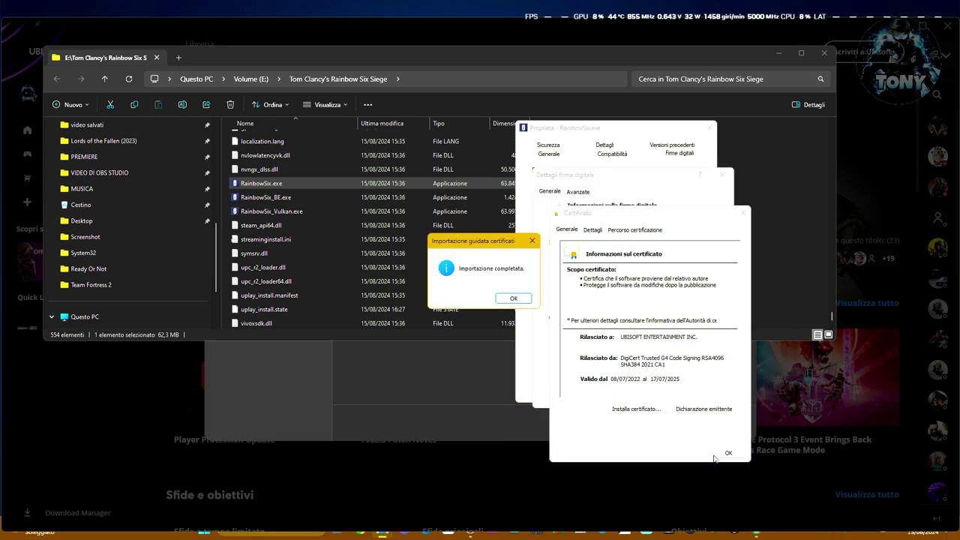
{"action": "key", "text": "Return"}
Close the certificate, signature and RainbowSix.exe properties dialogs, accepting them, and close the game folder window.
{"action": "left_click", "coordinate": [729, 453]}
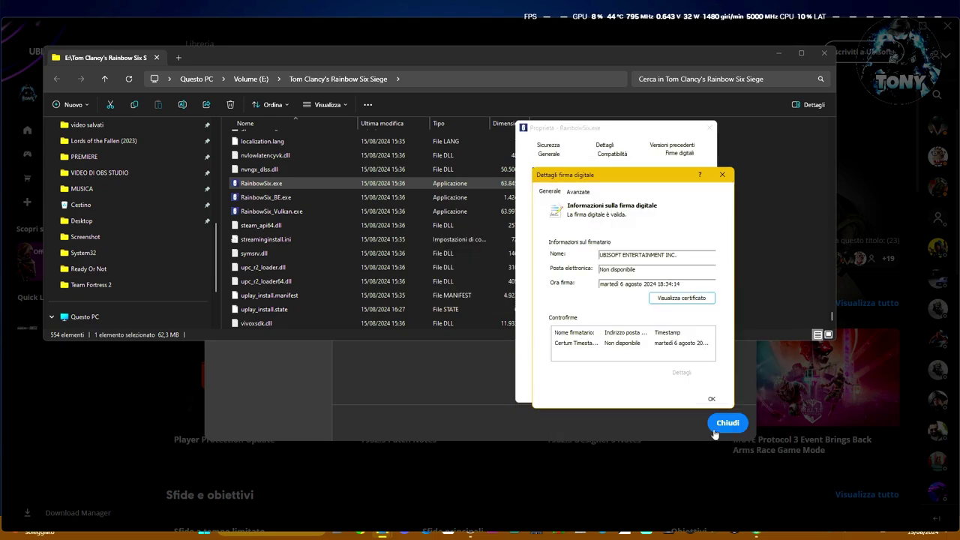
{"action": "left_click", "coordinate": [711, 398]}
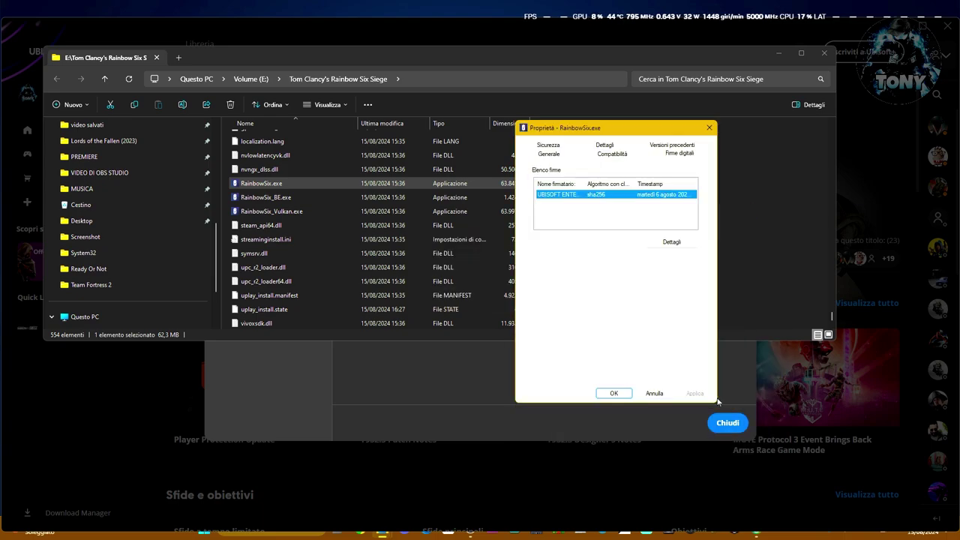
{"action": "left_click", "coordinate": [613, 393]}
{"action": "left_click", "coordinate": [824, 52]}
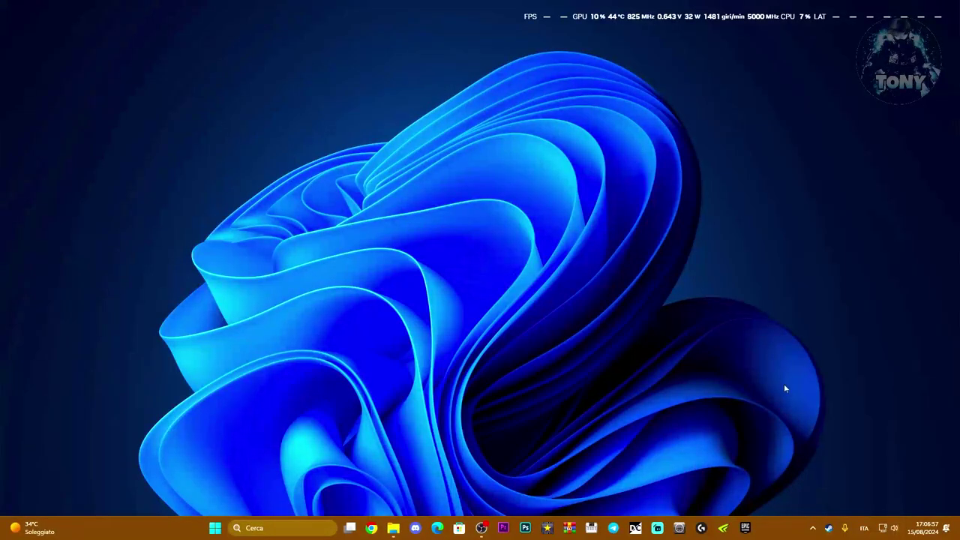
Quit the Ubisoft Connect client that is still running in the background.
{"action": "left_click", "coordinate": [812, 528]}
{"action": "right_click", "coordinate": [793, 497]}
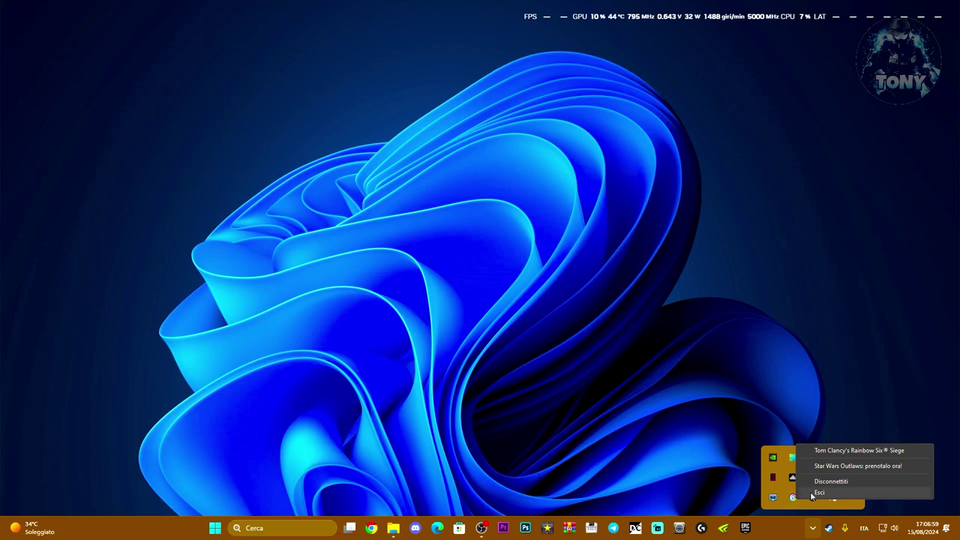
{"action": "left_click", "coordinate": [810, 491]}
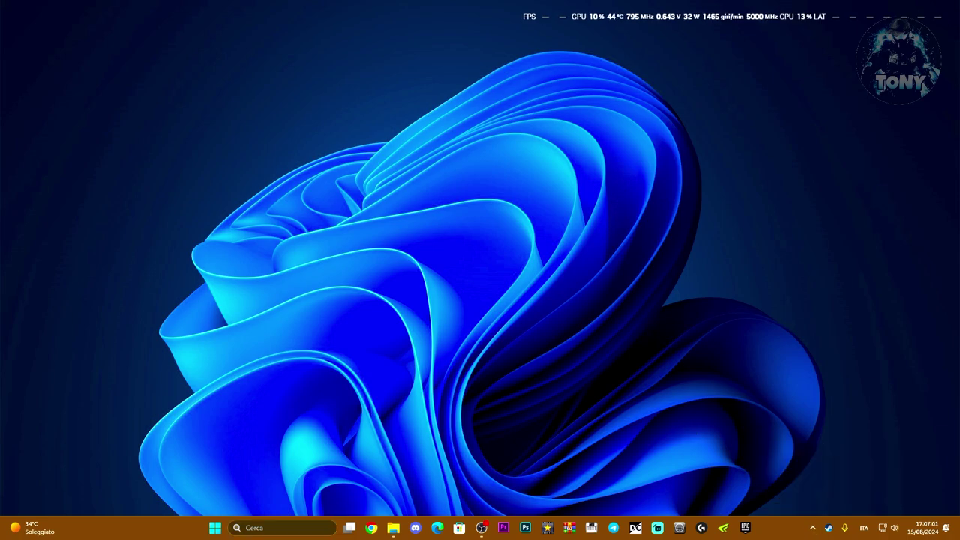
Search Windows for "esegui", open the Run dialog, and move it to the middle of the desktop.
{"action": "left_click", "coordinate": [290, 527]}
{"action": "left_click", "coordinate": [660, 368]}
{"action": "left_click", "coordinate": [274, 528]}
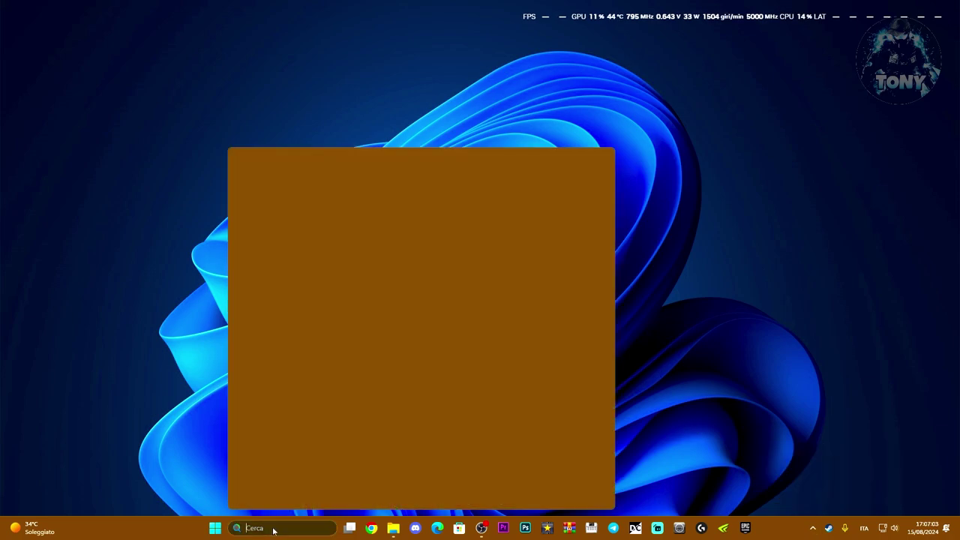
{"action": "type", "text": "esegui"}
{"action": "key", "text": "Return"}
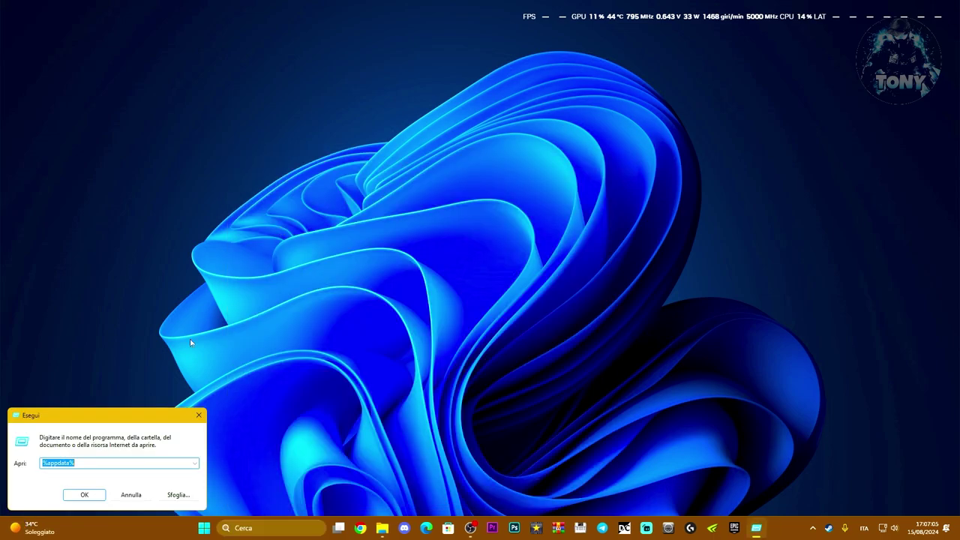
{"action": "left_click_drag", "start_coordinate": [109, 415], "coordinate": [408, 247]}
{"action": "left_click", "coordinate": [384, 290]}
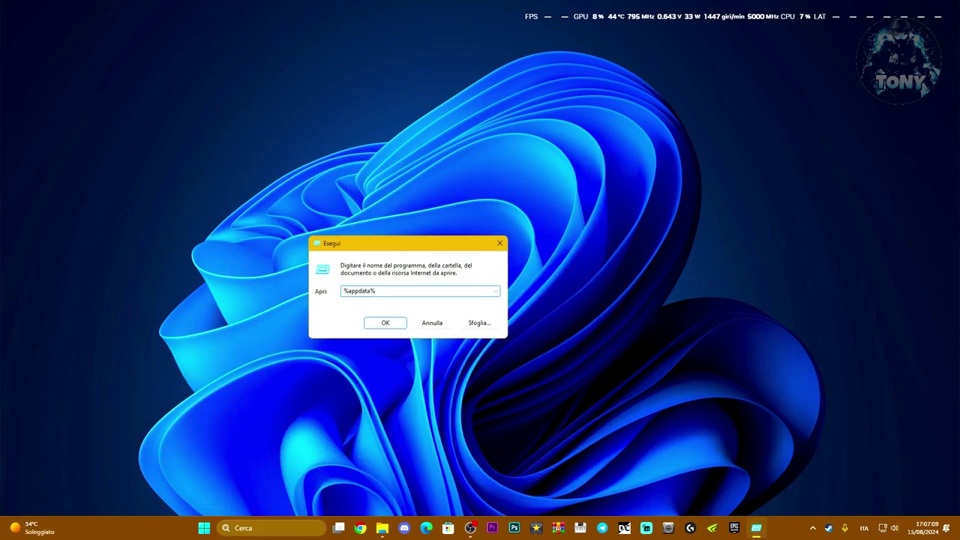
Open the %appdata% location from the Run dialog.
{"action": "key", "text": "Home"}
{"action": "key", "text": "shift+Right"}
{"action": "key", "text": "shift+Right"}
{"action": "key", "text": "shift+Right"}
{"action": "key", "text": "shift+Right"}
{"action": "key", "text": "shift+Right"}
{"action": "key", "text": "shift+Right"}
{"action": "key", "text": "shift+Right"}
{"action": "key", "text": "shift+Right"}
{"action": "key", "text": "End"}
{"action": "key", "text": "shift+Left"}
{"action": "left_click", "coordinate": [384, 324]}
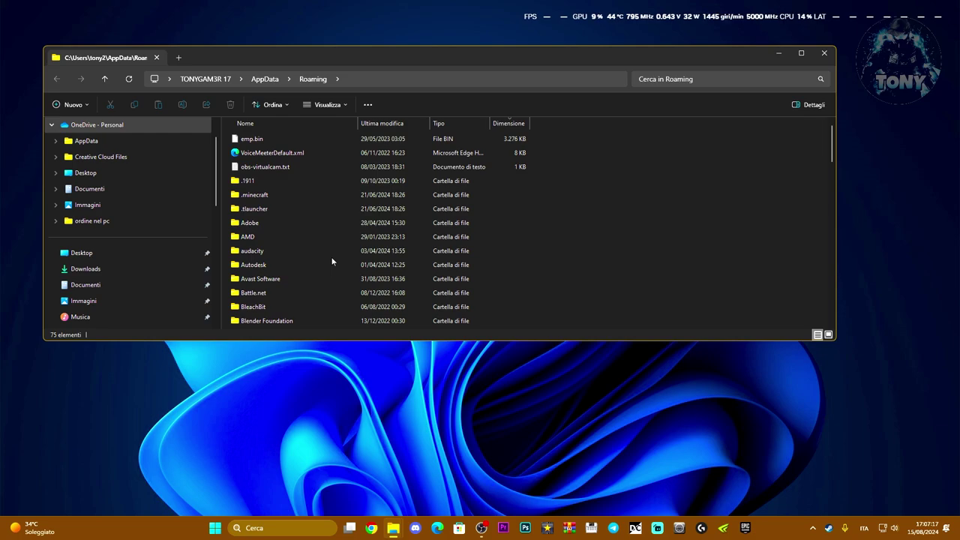
Look through the Roaming folder, then go up to AppData and open the Local folder.
{"action": "scroll", "coordinate": [333, 262], "scroll_direction": "down", "scroll_amount": 4}
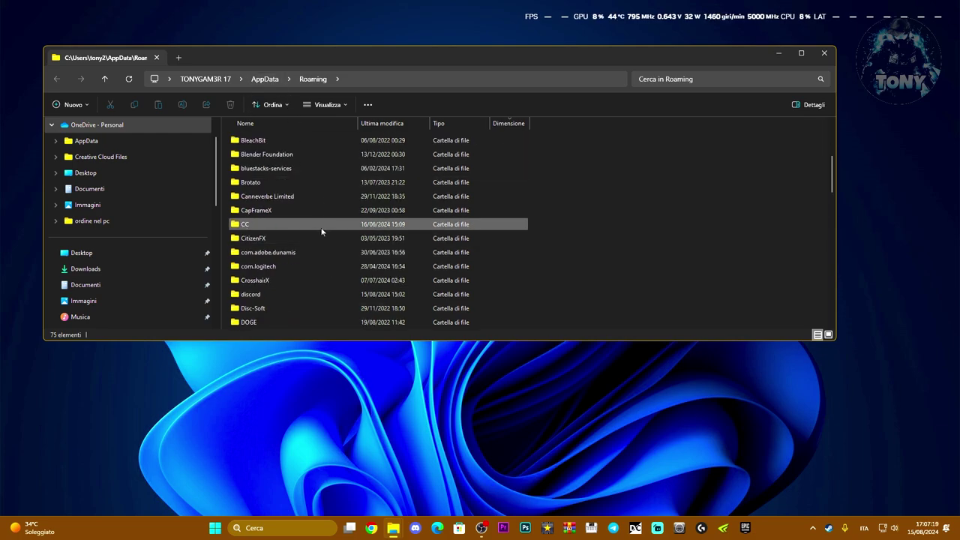
{"action": "scroll", "coordinate": [321, 232], "scroll_direction": "down", "scroll_amount": 15}
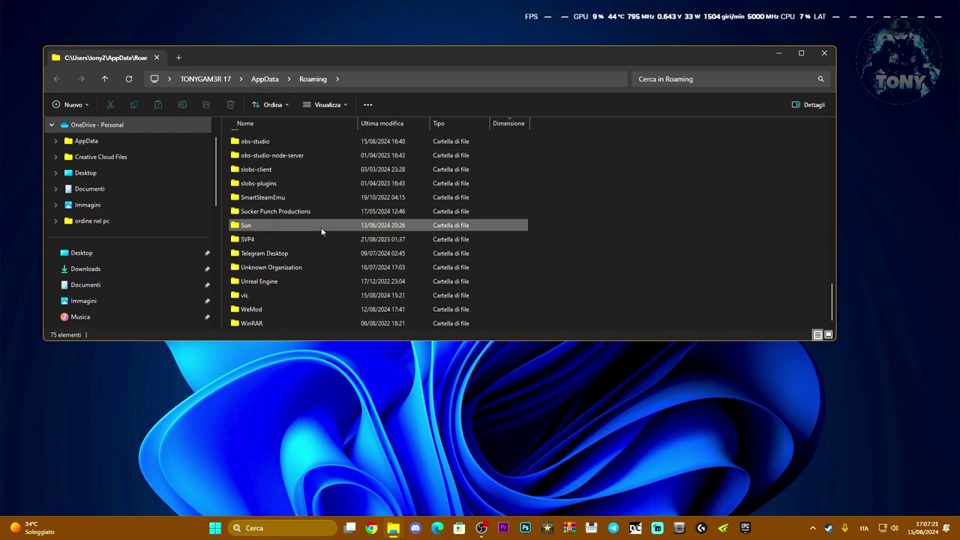
{"action": "scroll", "coordinate": [335, 244], "scroll_direction": "up", "scroll_amount": 3}
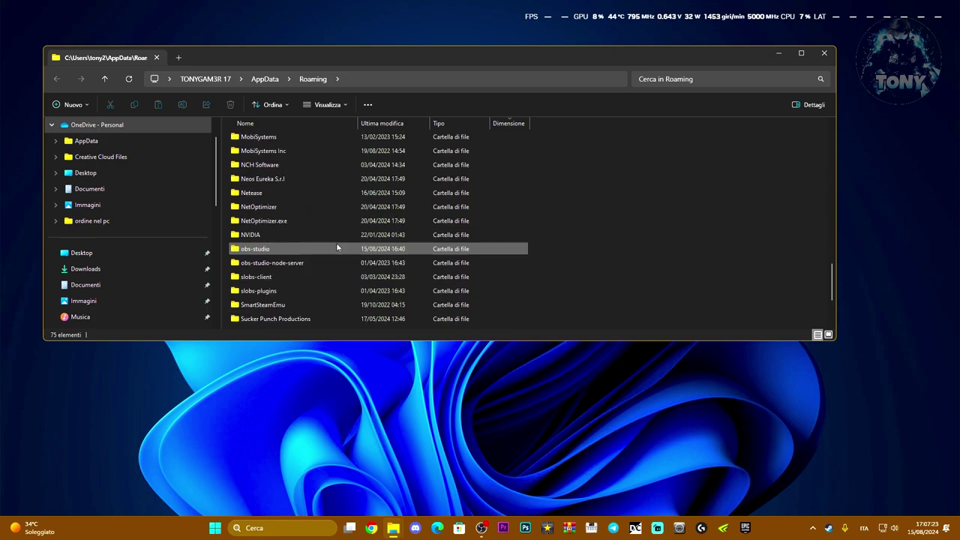
{"action": "scroll", "coordinate": [337, 247], "scroll_direction": "up", "scroll_amount": 4}
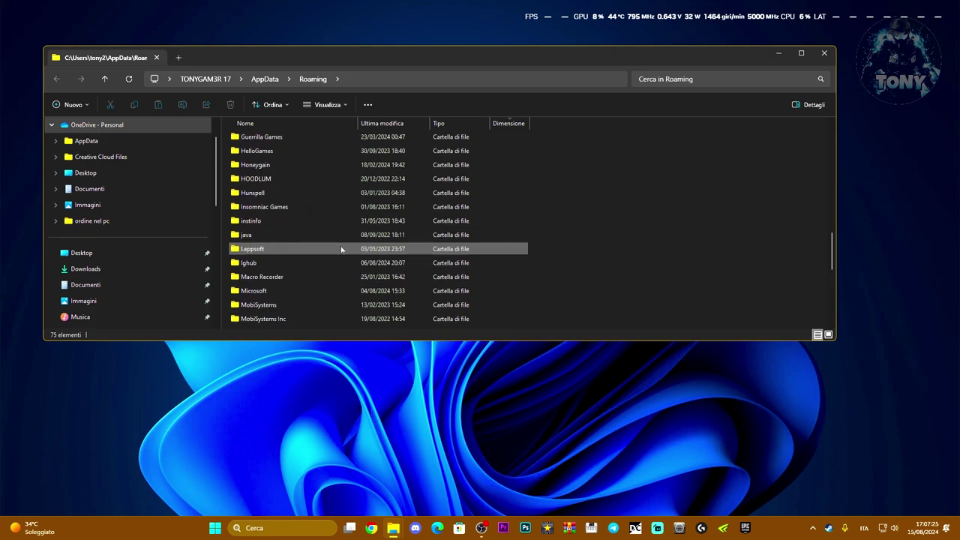
{"action": "left_click", "coordinate": [266, 79]}
{"action": "double_click", "coordinate": [271, 139]}
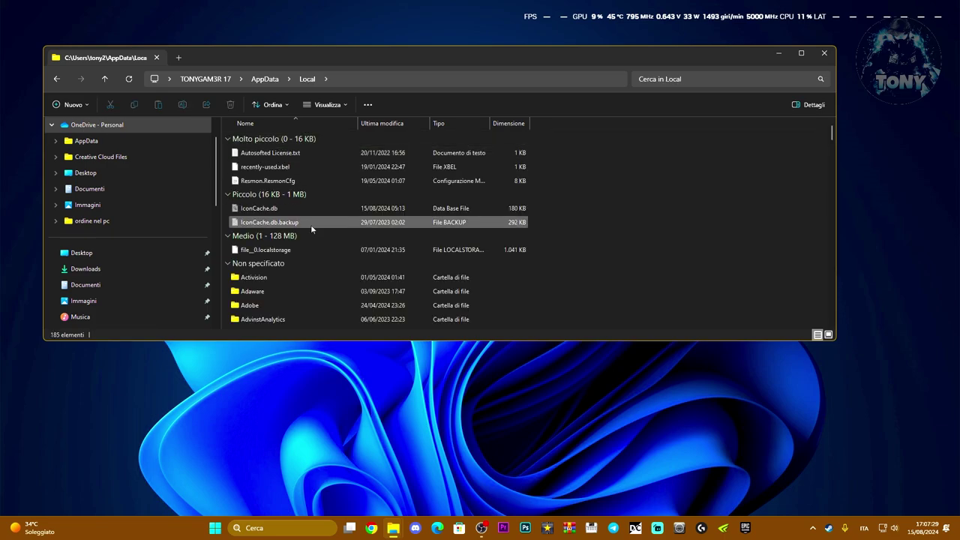
Find the Ubisoft Game Launcher folder in AppData\Local and delete it.
{"action": "scroll", "coordinate": [312, 229], "scroll_direction": "down", "scroll_amount": 12}
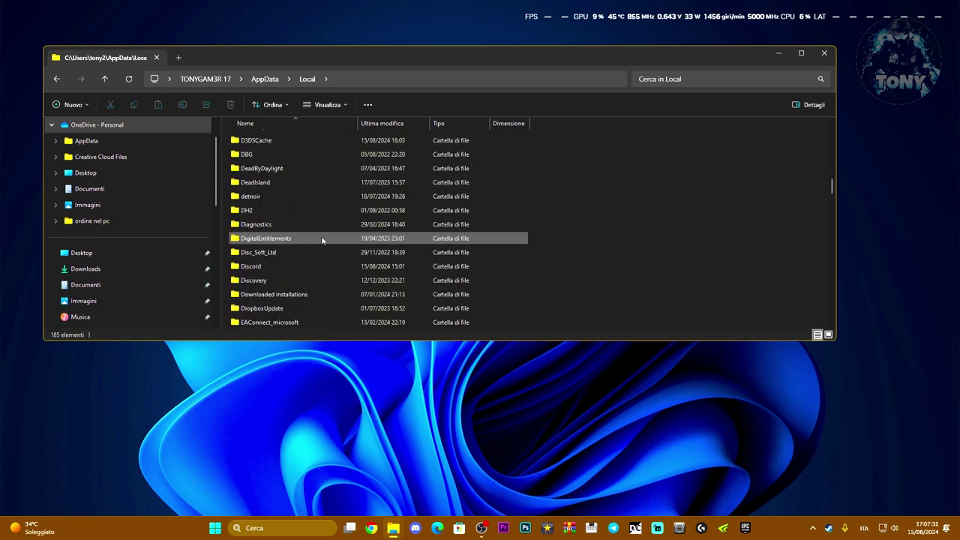
{"action": "scroll", "coordinate": [322, 240], "scroll_direction": "down", "scroll_amount": 15}
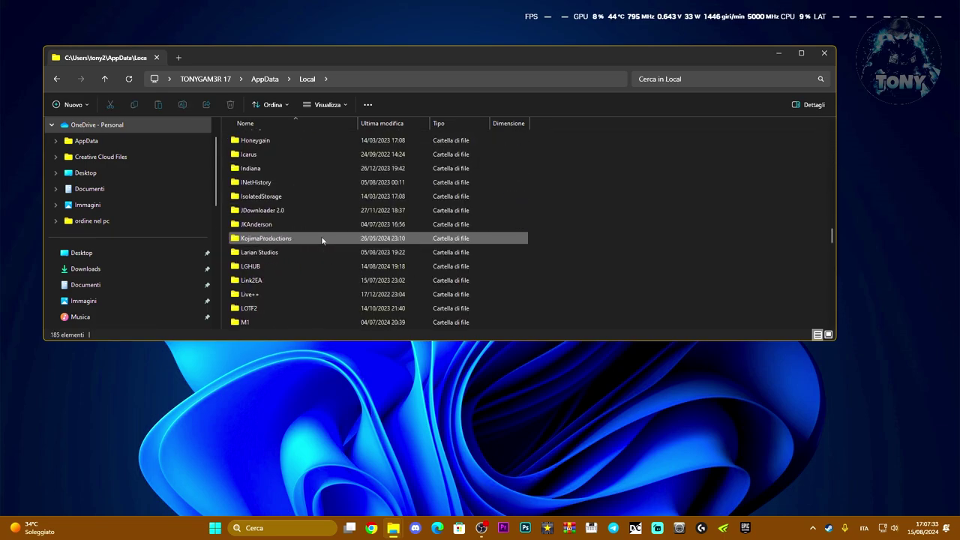
{"action": "scroll", "coordinate": [323, 240], "scroll_direction": "down", "scroll_amount": 20}
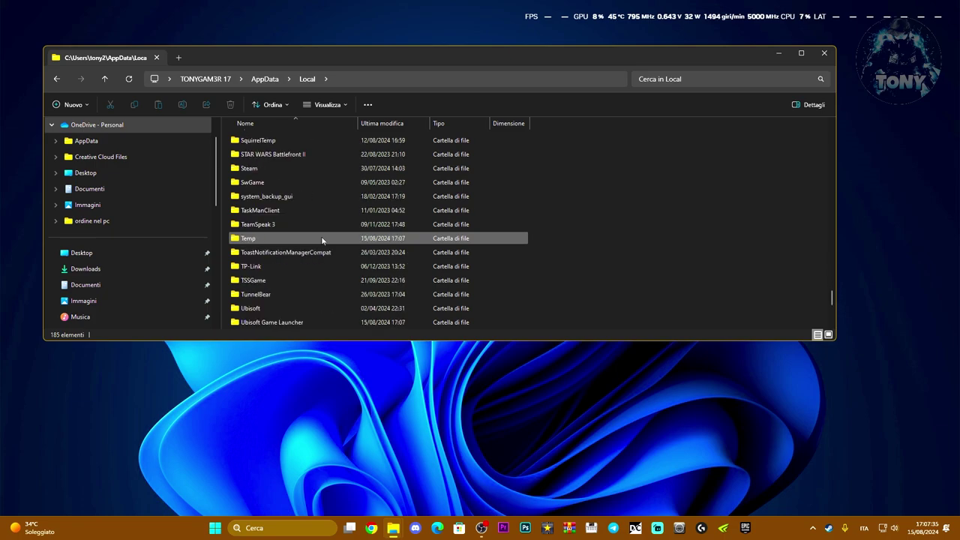
{"action": "scroll", "coordinate": [322, 240], "scroll_direction": "down", "scroll_amount": 2}
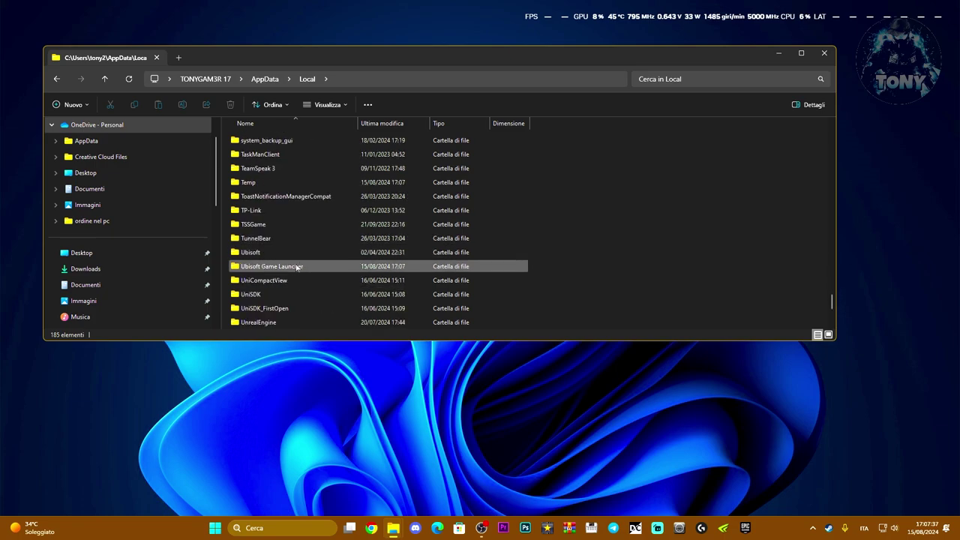
{"action": "left_click", "coordinate": [310, 269]}
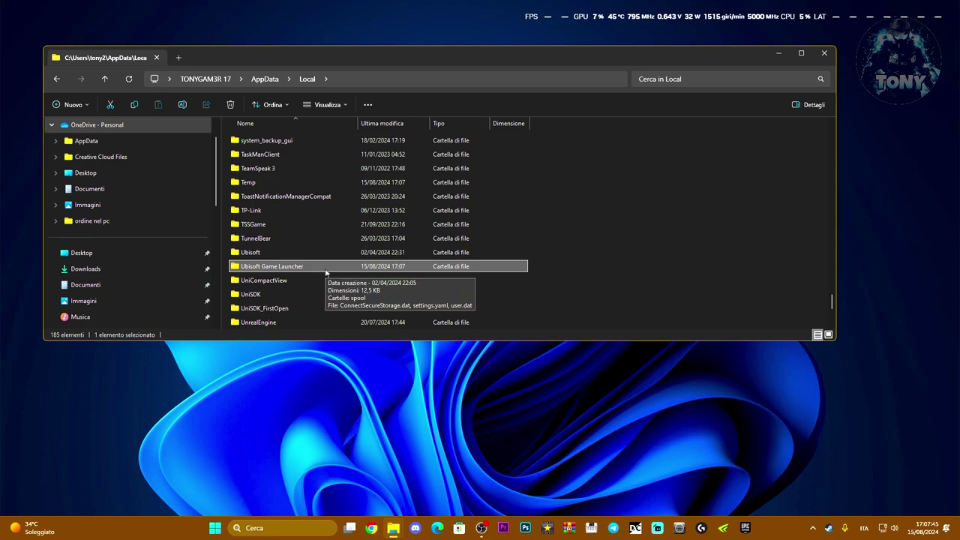
{"action": "key", "text": "Delete"}
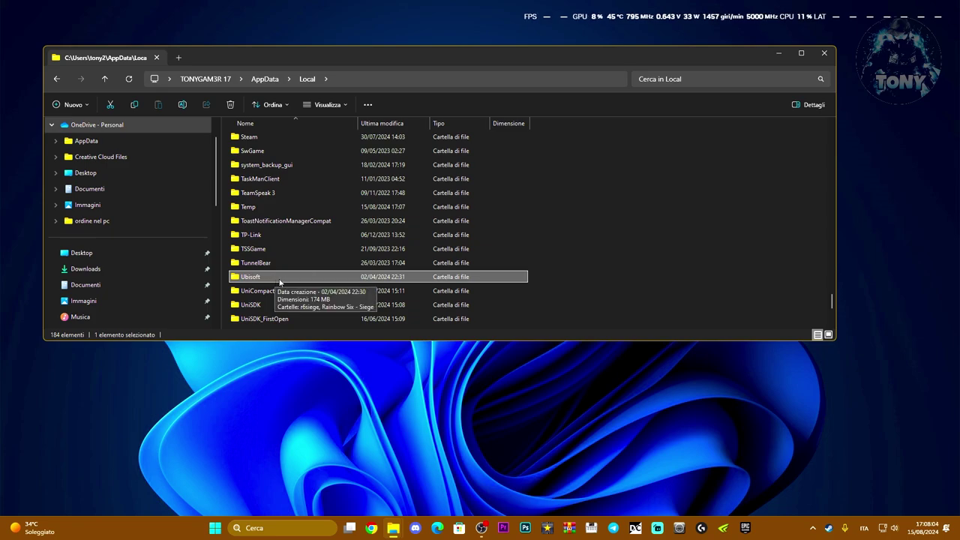
Delete the Rainbow Six - Siege and r6siege folders inside the Ubisoft folder, and return to Local.
{"action": "double_click", "coordinate": [279, 276]}
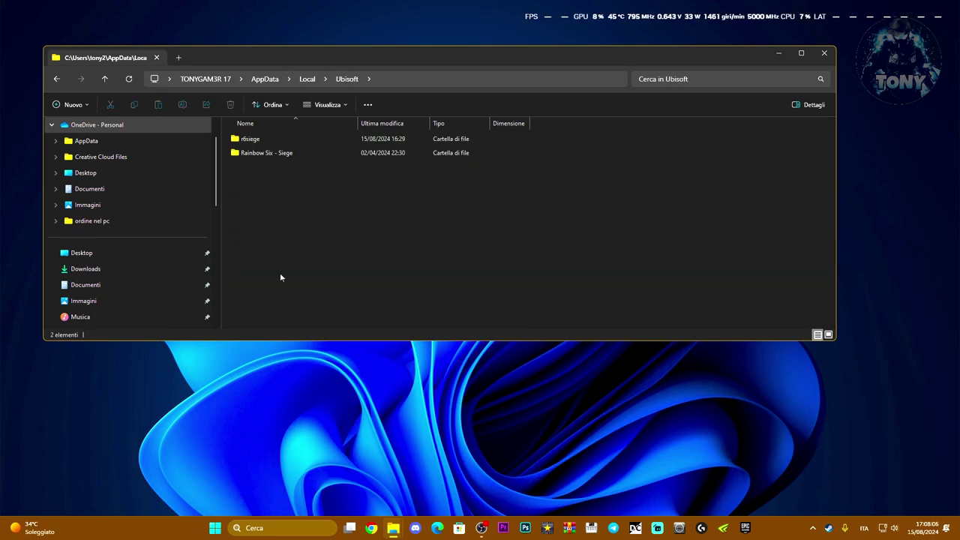
{"action": "left_click", "coordinate": [296, 153]}
{"action": "key", "text": "Delete"}
{"action": "left_click", "coordinate": [283, 142]}
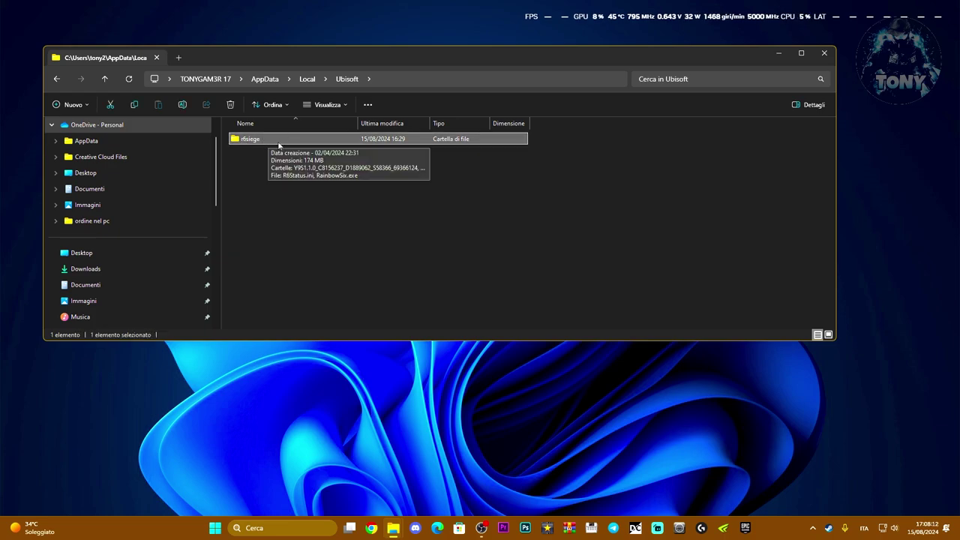
{"action": "key", "text": "Delete"}
{"action": "left_click", "coordinate": [56, 79]}
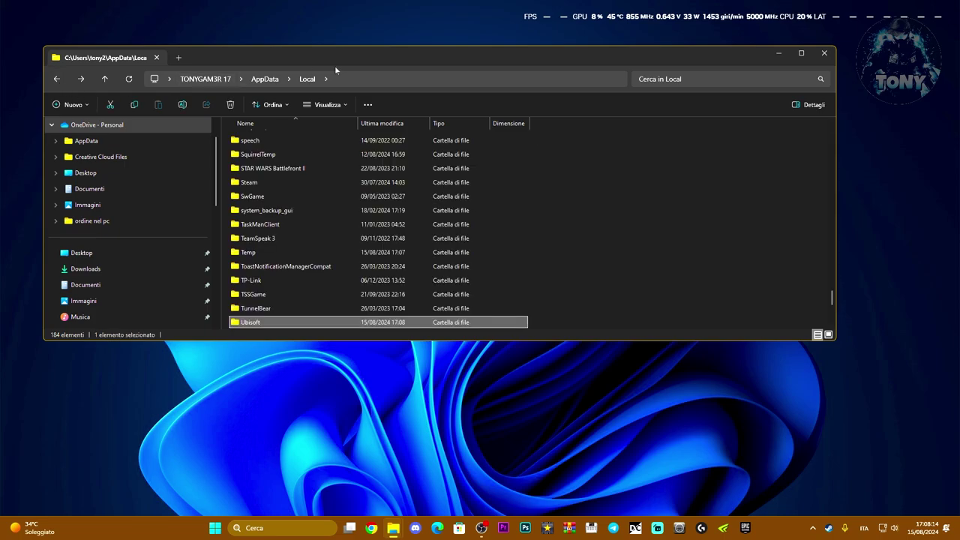
Search Windows for Ubisoft Connect and run it as administrator.
{"action": "left_click_drag", "start_coordinate": [341, 56], "coordinate": [318, 52]}
{"action": "left_click", "coordinate": [268, 530]}
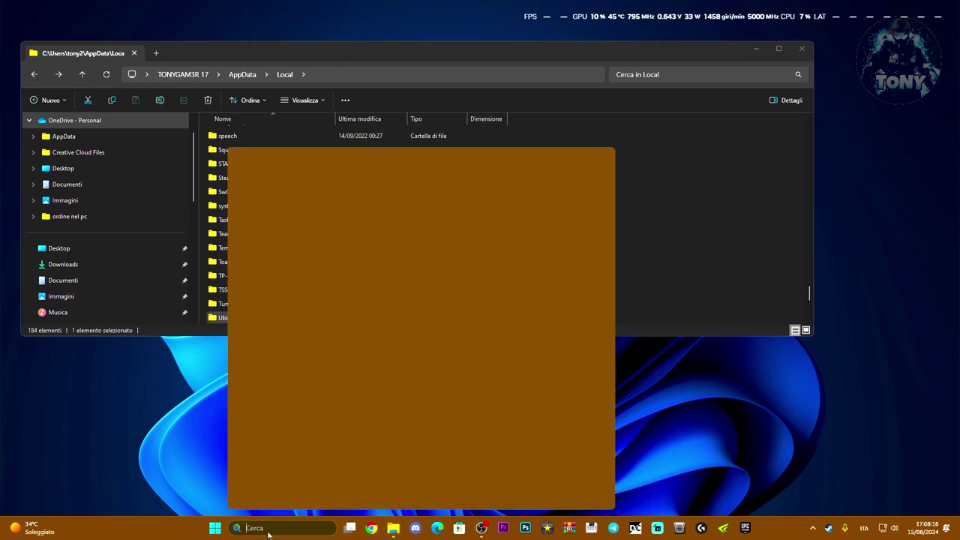
{"action": "type", "text": "ubi"}
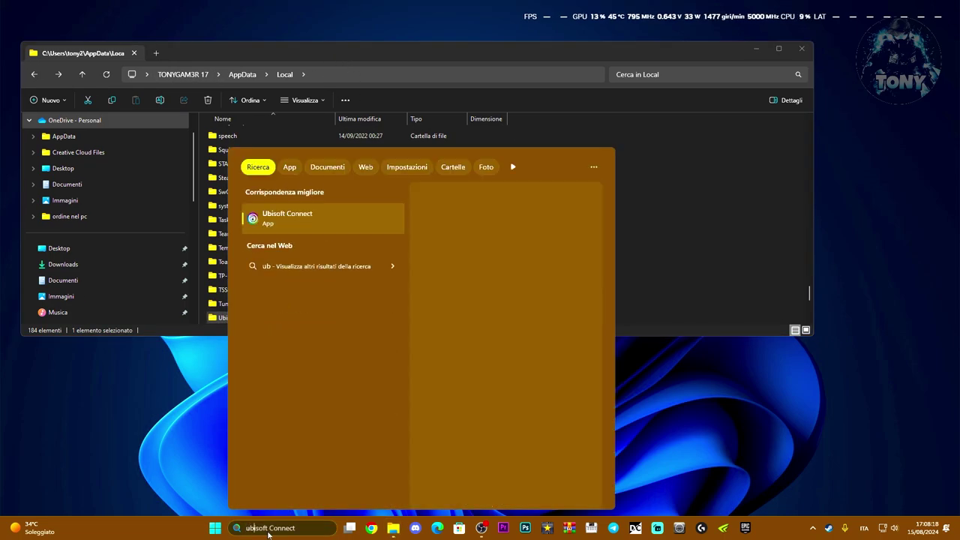
{"action": "right_click", "coordinate": [297, 219]}
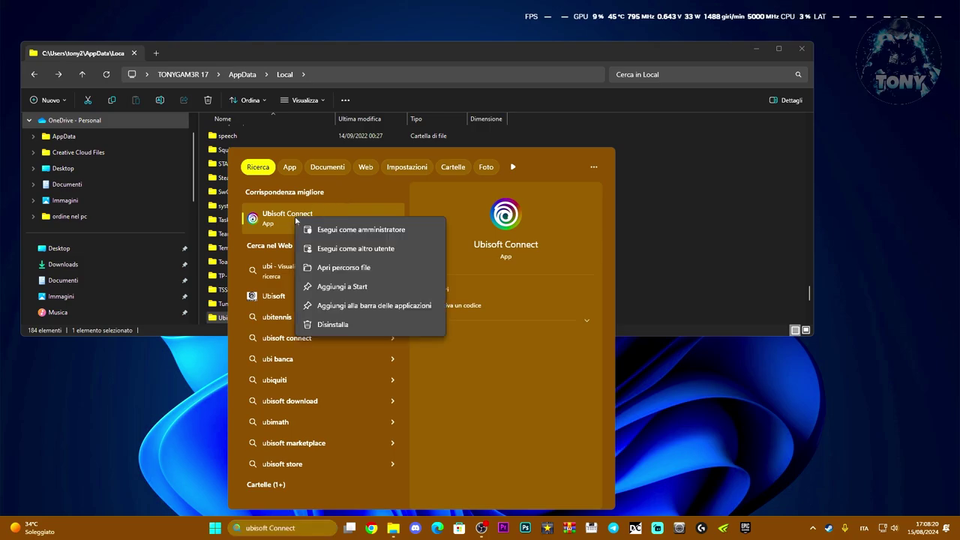
{"action": "left_click", "coordinate": [307, 230]}
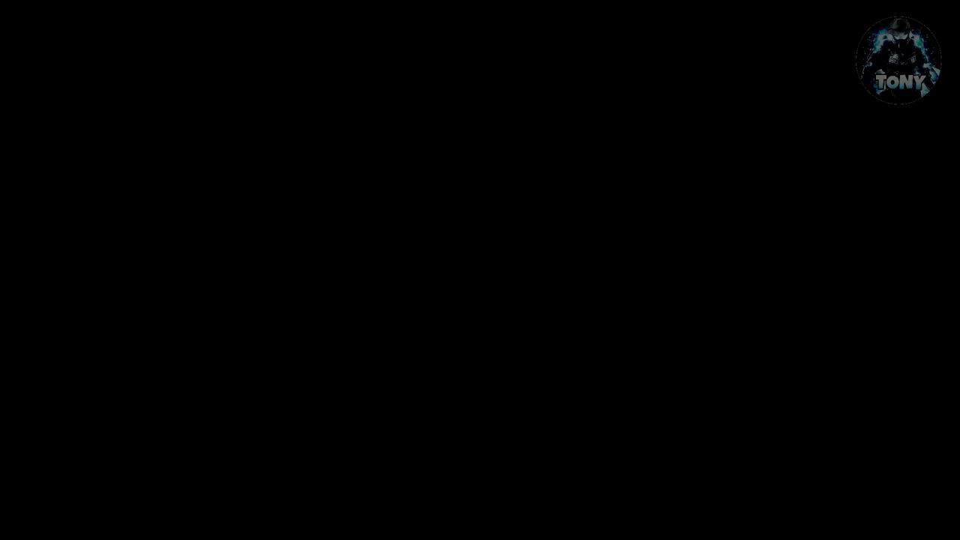
{"action": "left_click", "coordinate": [476, 344]}
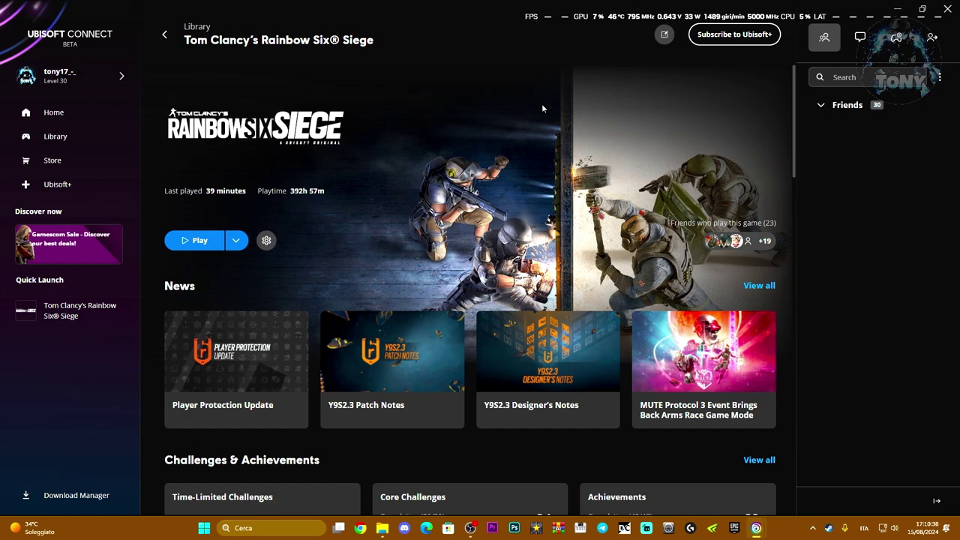
Show the management options with Verify files for Rainbow Six Siege, dismiss them, and start the game.
{"action": "left_click", "coordinate": [266, 241]}
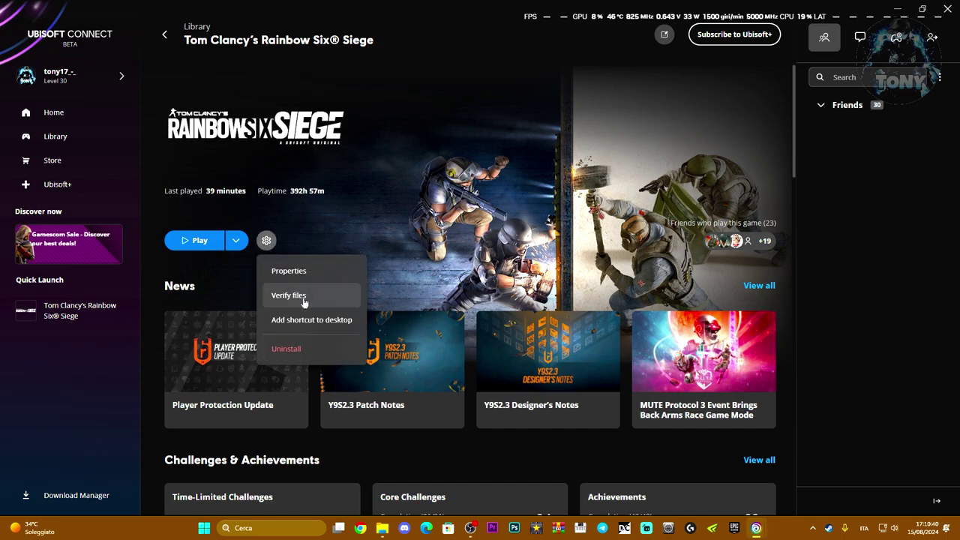
{"action": "left_click", "coordinate": [437, 285]}
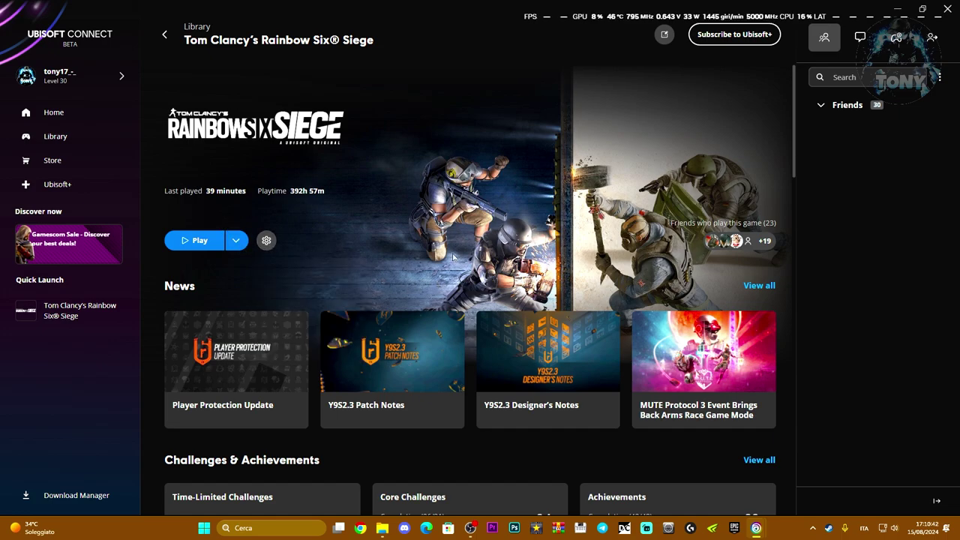
{"action": "left_click", "coordinate": [193, 240]}
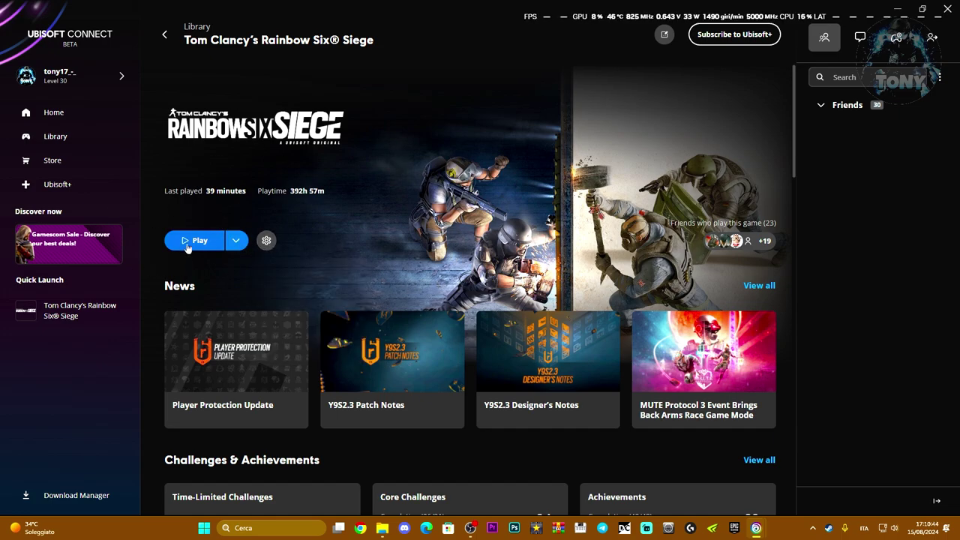